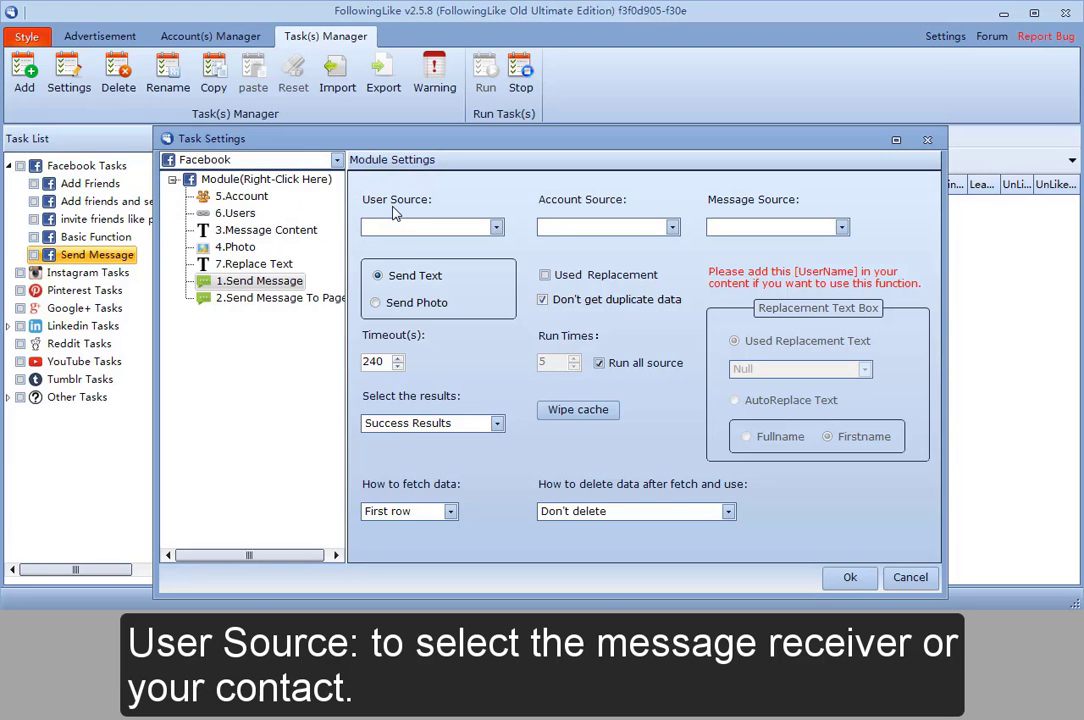
# Use 5.Account for accounts, 6.Users for recipients and 3.Message Content for messages.
pyautogui.click(602, 227)
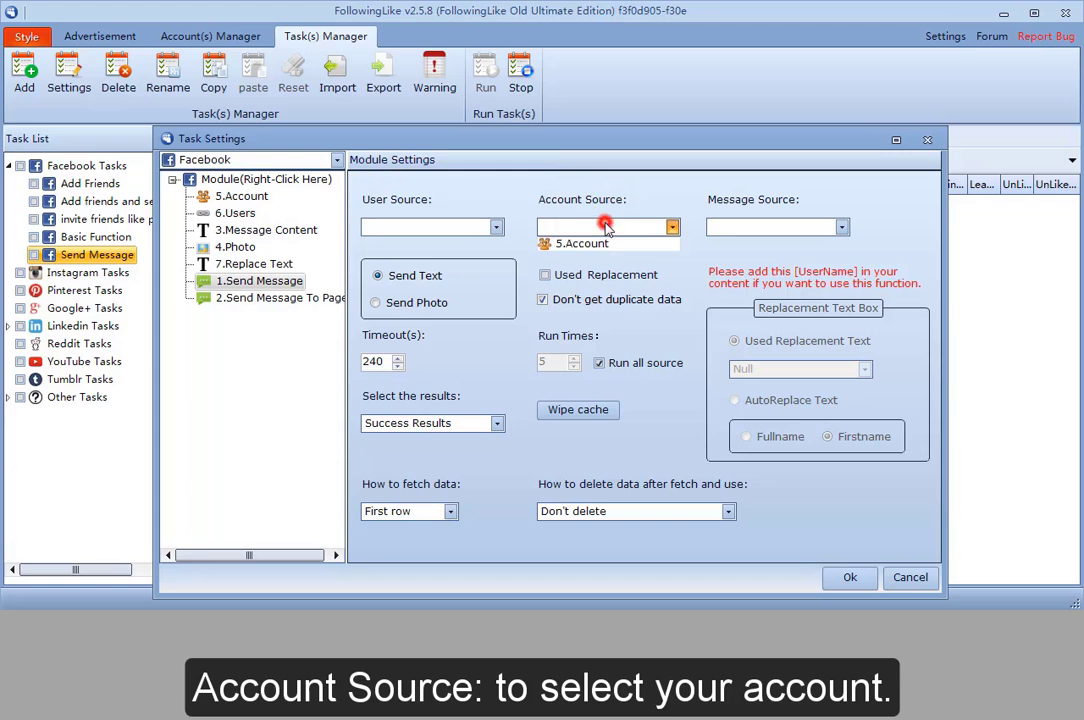
pyautogui.click(598, 242)
pyautogui.click(495, 228)
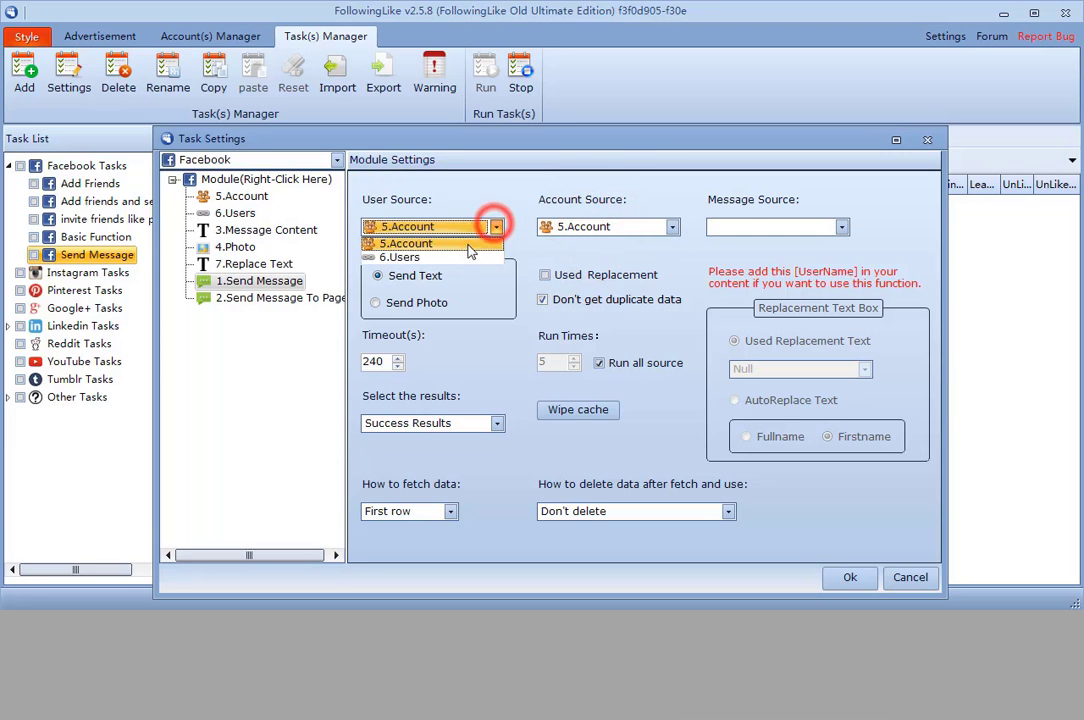
pyautogui.click(452, 254)
pyautogui.click(762, 211)
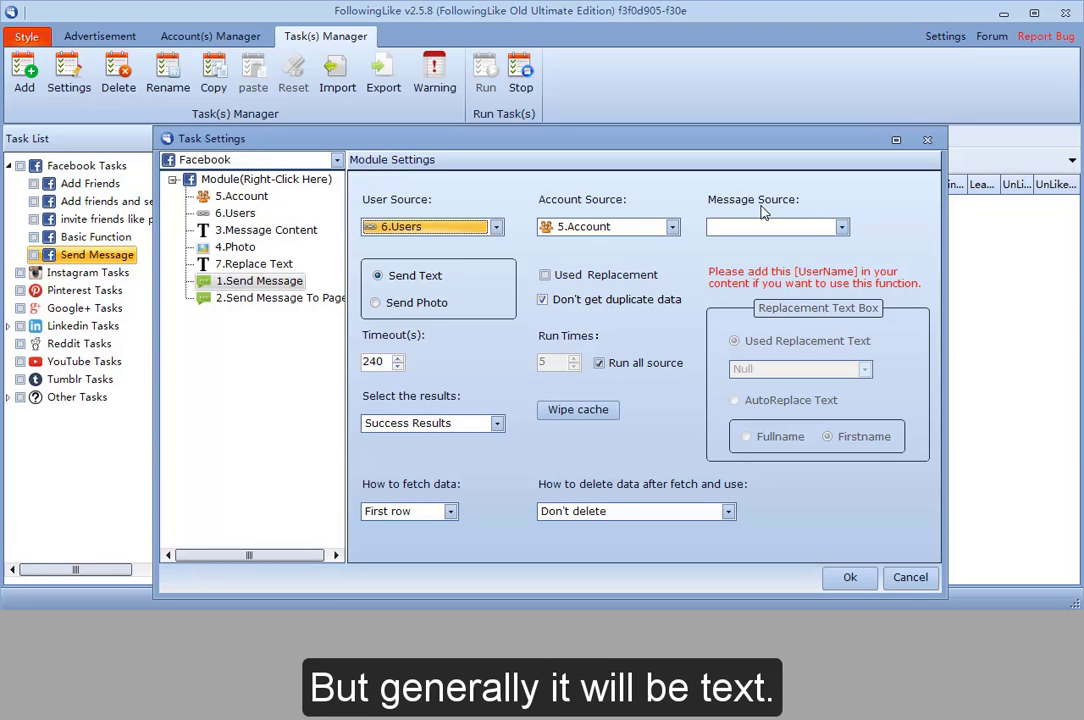
pyautogui.click(780, 226)
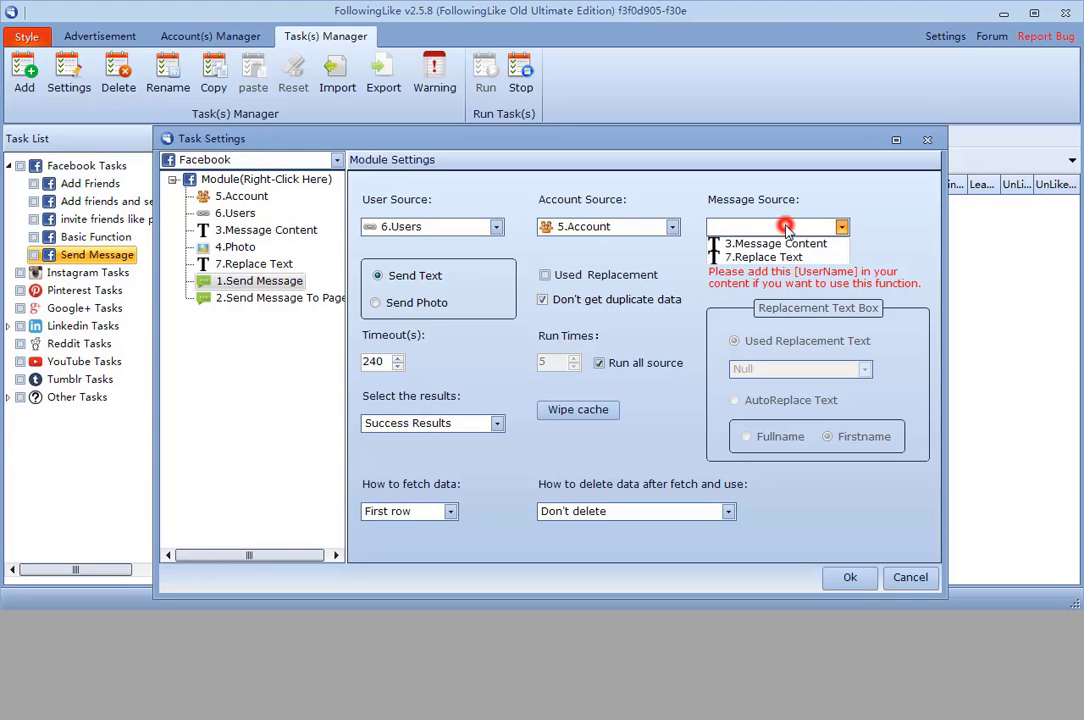
pyautogui.click(772, 245)
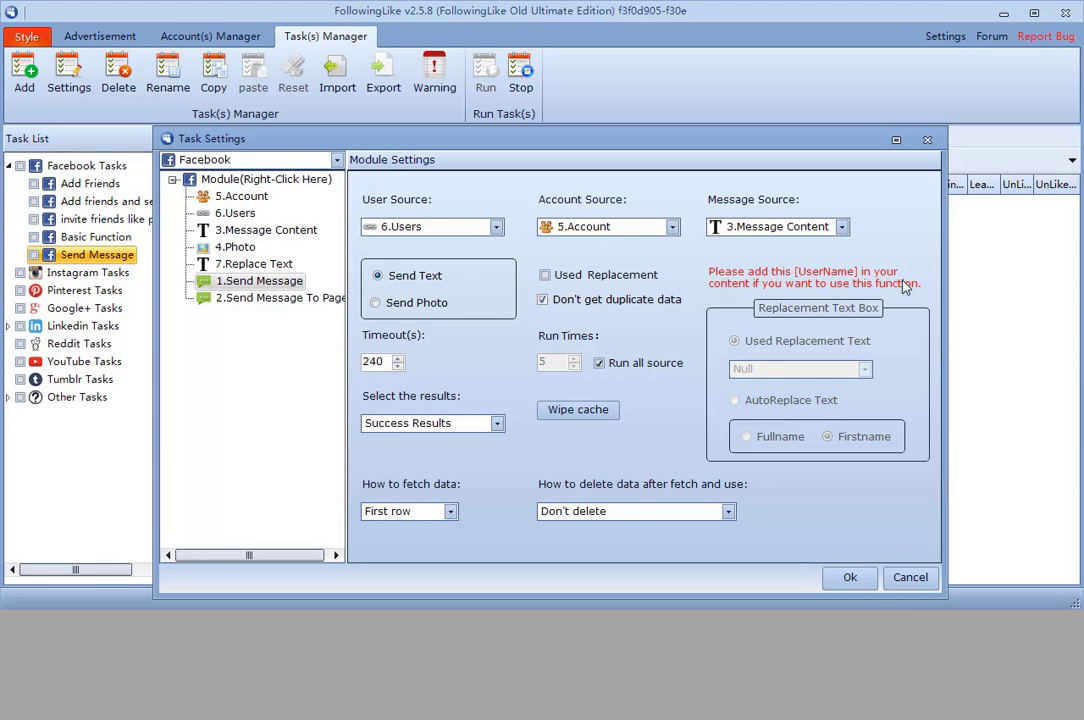
# Enable Used Replacement with 7.Replace Text and AutoReplace Text with Firstname.
pyautogui.click(556, 275)
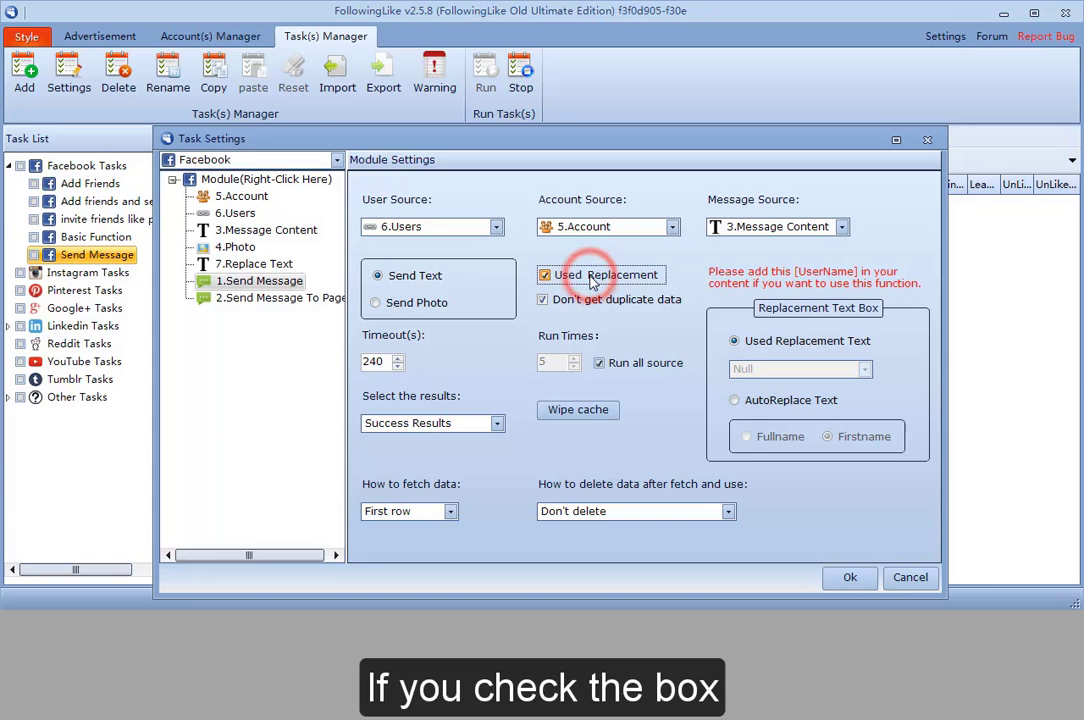
pyautogui.click(806, 312)
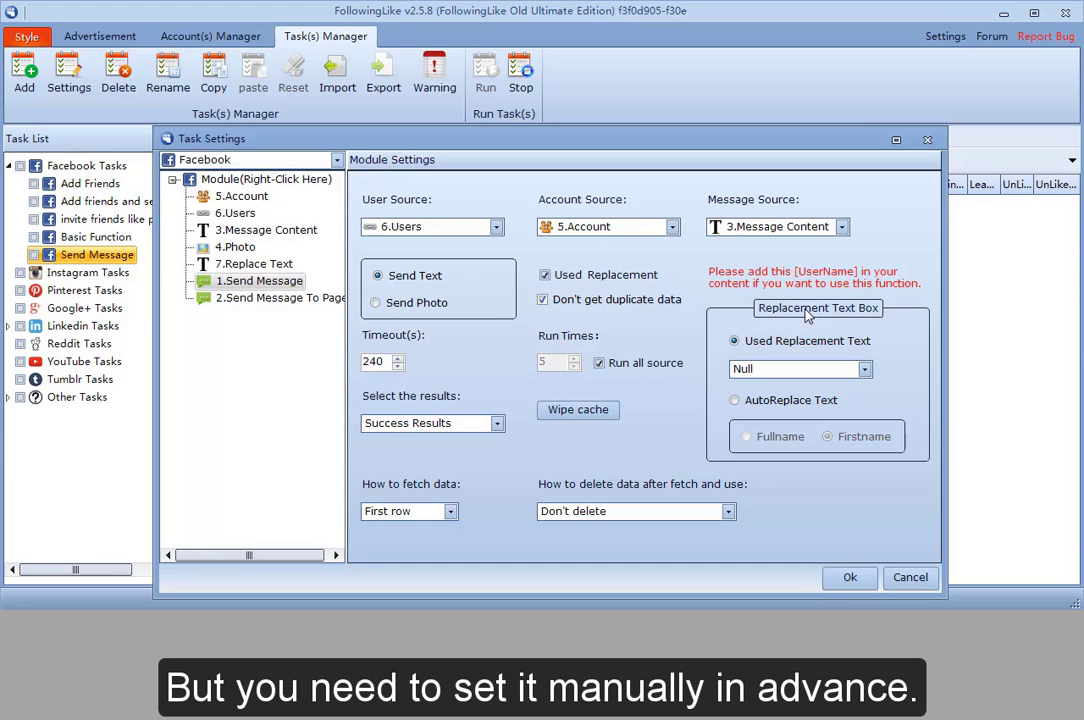
pyautogui.click(845, 368)
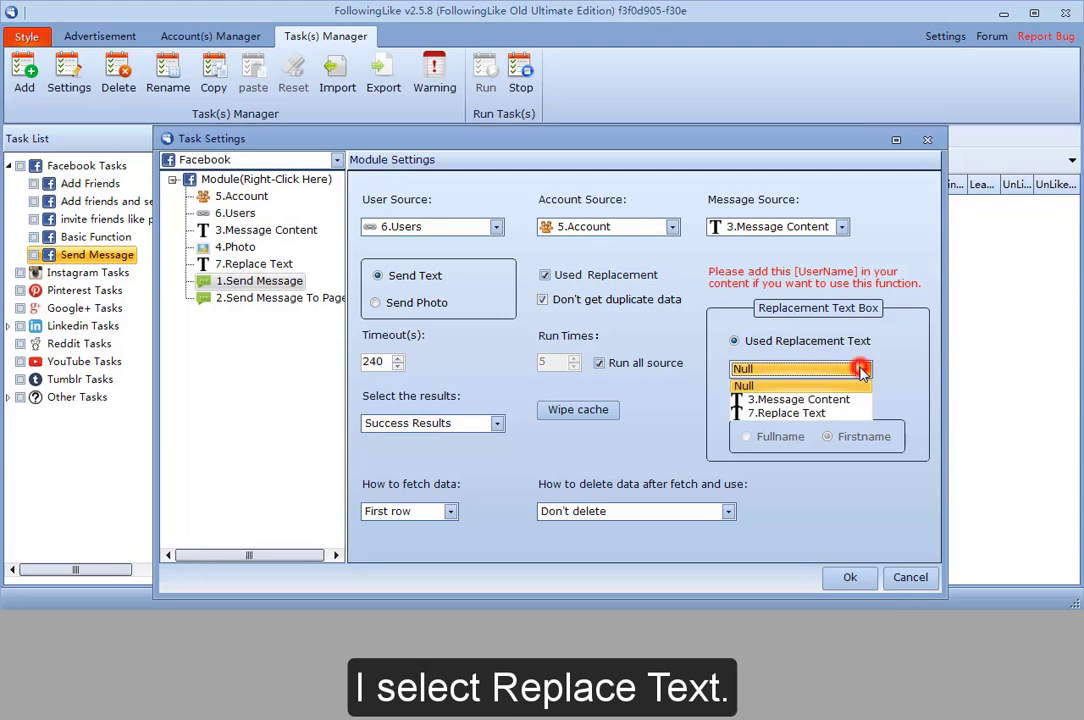
pyautogui.click(789, 413)
pyautogui.click(800, 402)
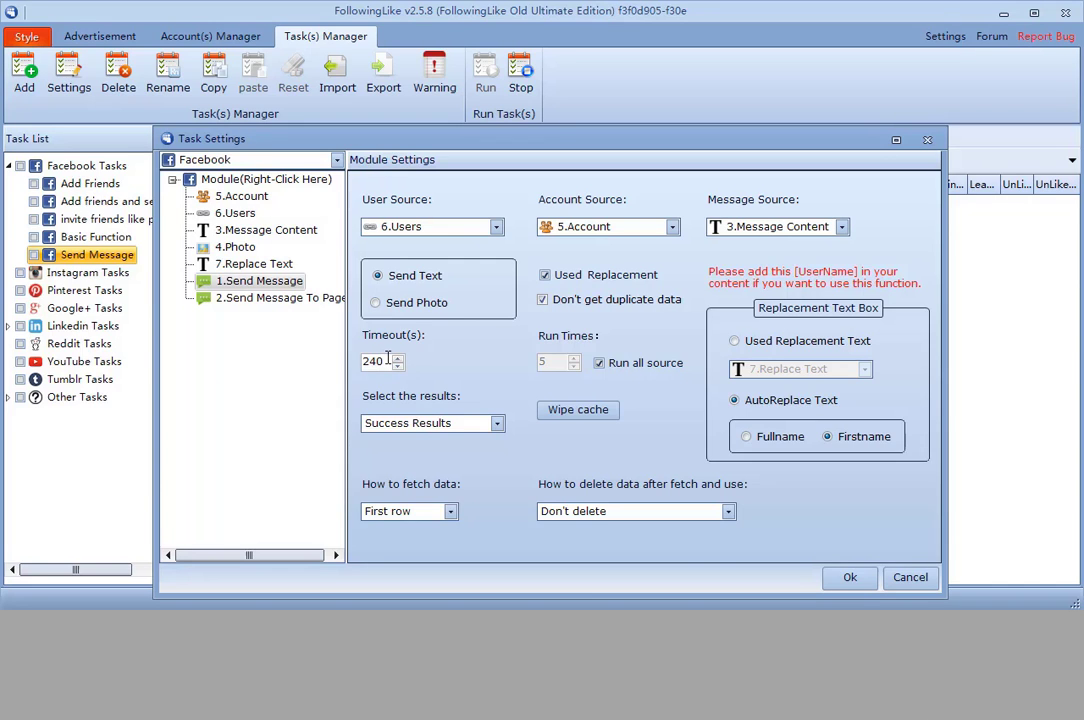
# Toggle Run all source off and back on, then wipe the task's cache.
pyautogui.click(557, 364)
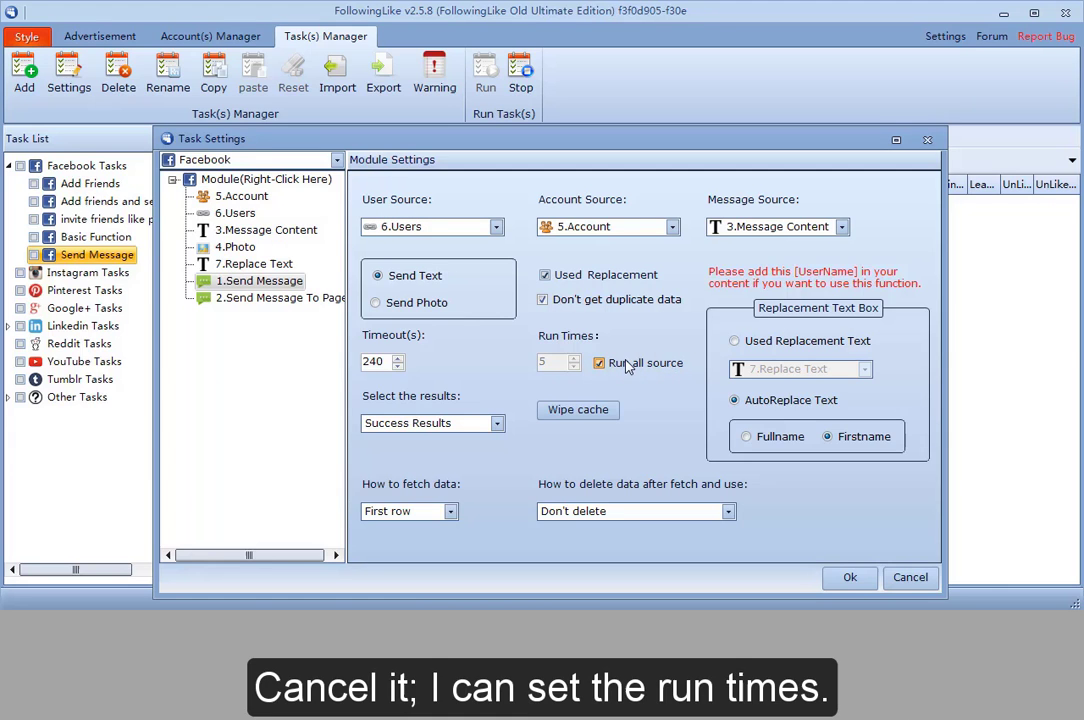
pyautogui.click(627, 363)
pyautogui.doubleClick(552, 362)
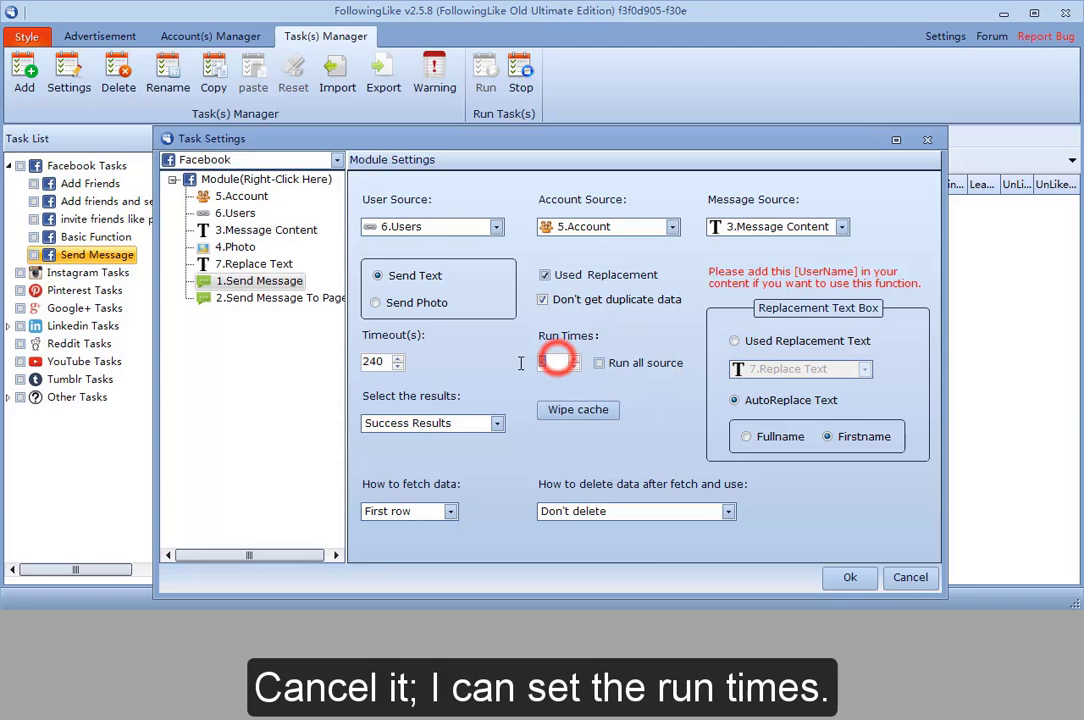
pyautogui.click(628, 363)
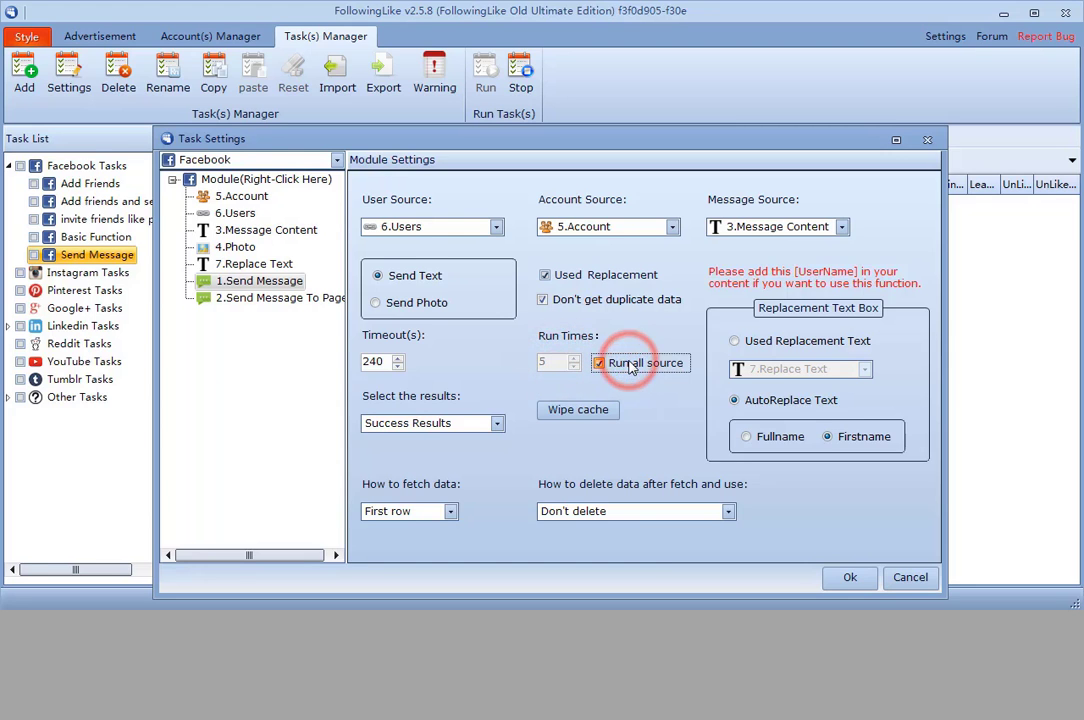
pyautogui.click(578, 410)
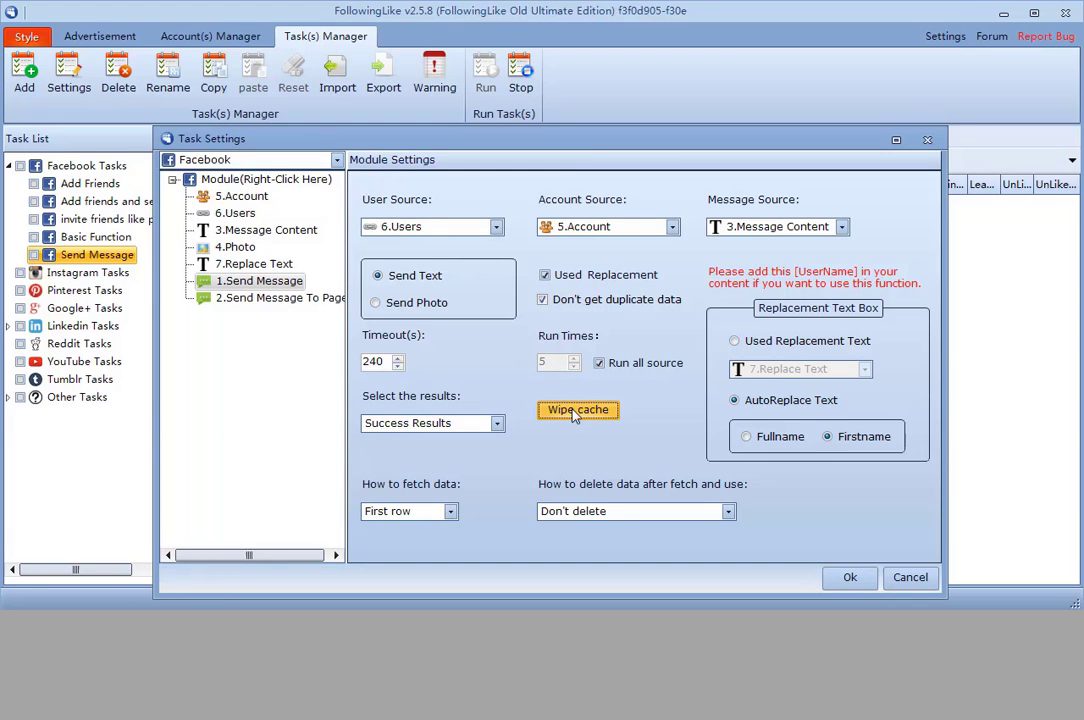
# Keep Success Results, fetch data from the Last row, and leave used data as Don't delete.
pyautogui.click(398, 426)
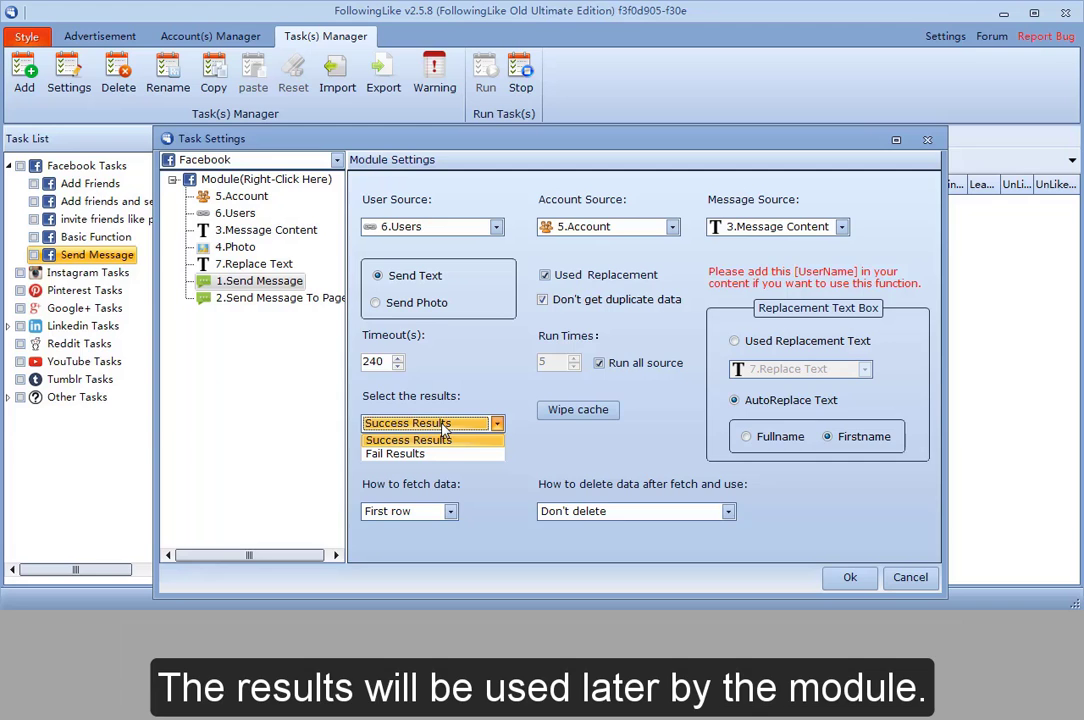
pyautogui.click(439, 438)
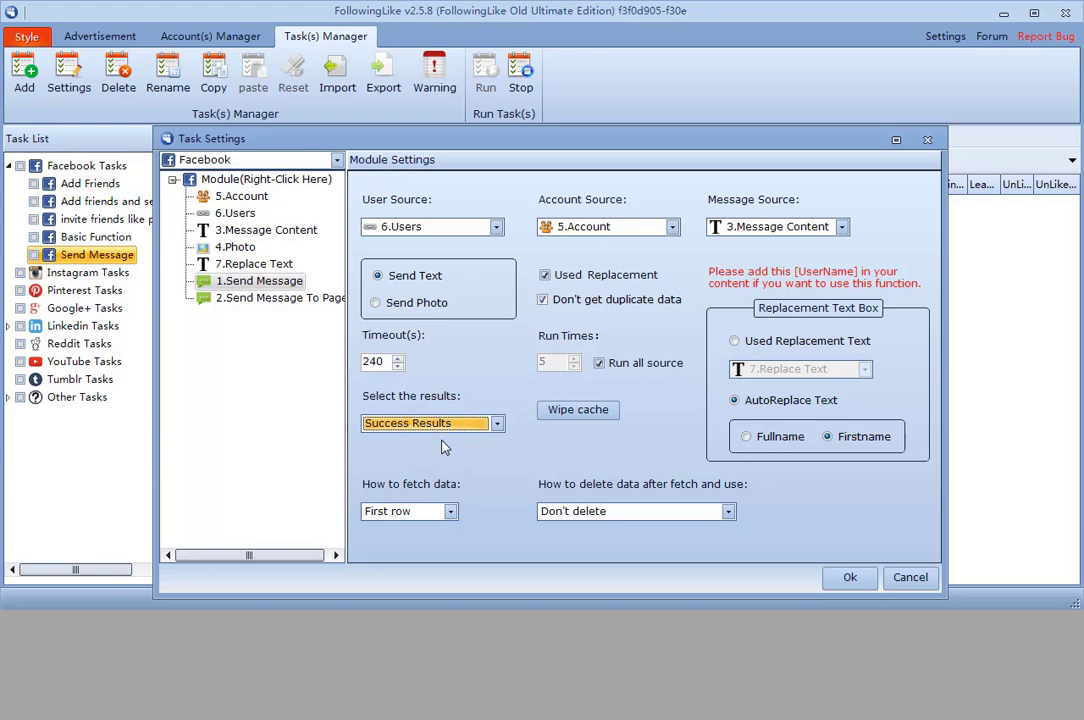
pyautogui.click(421, 513)
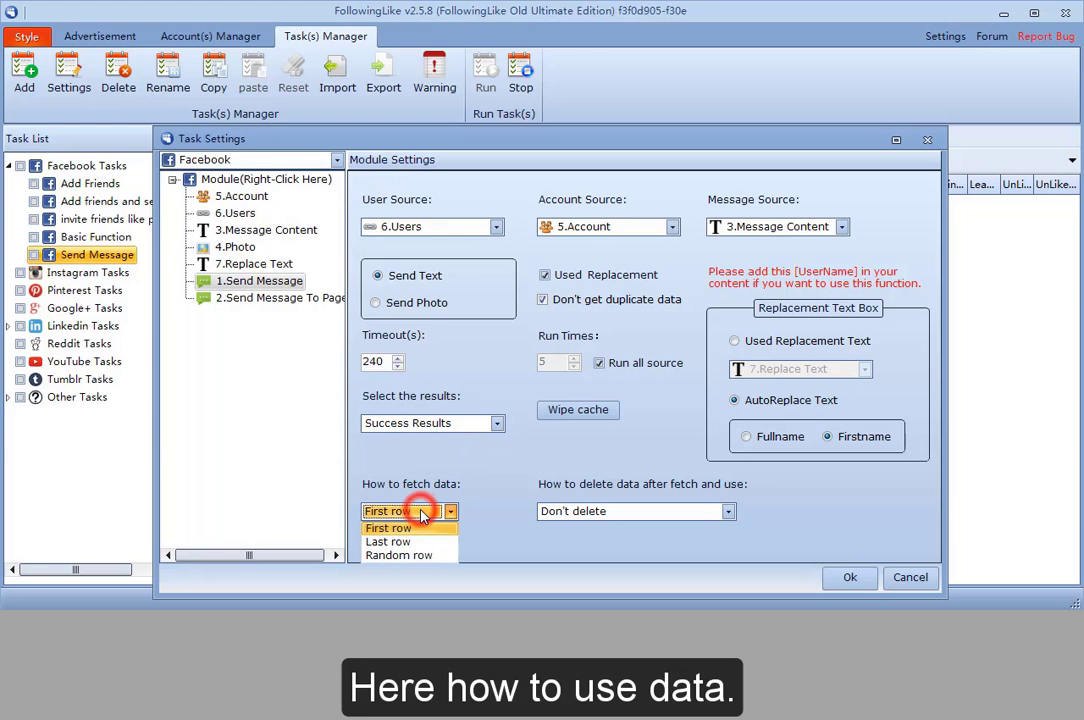
pyautogui.click(405, 543)
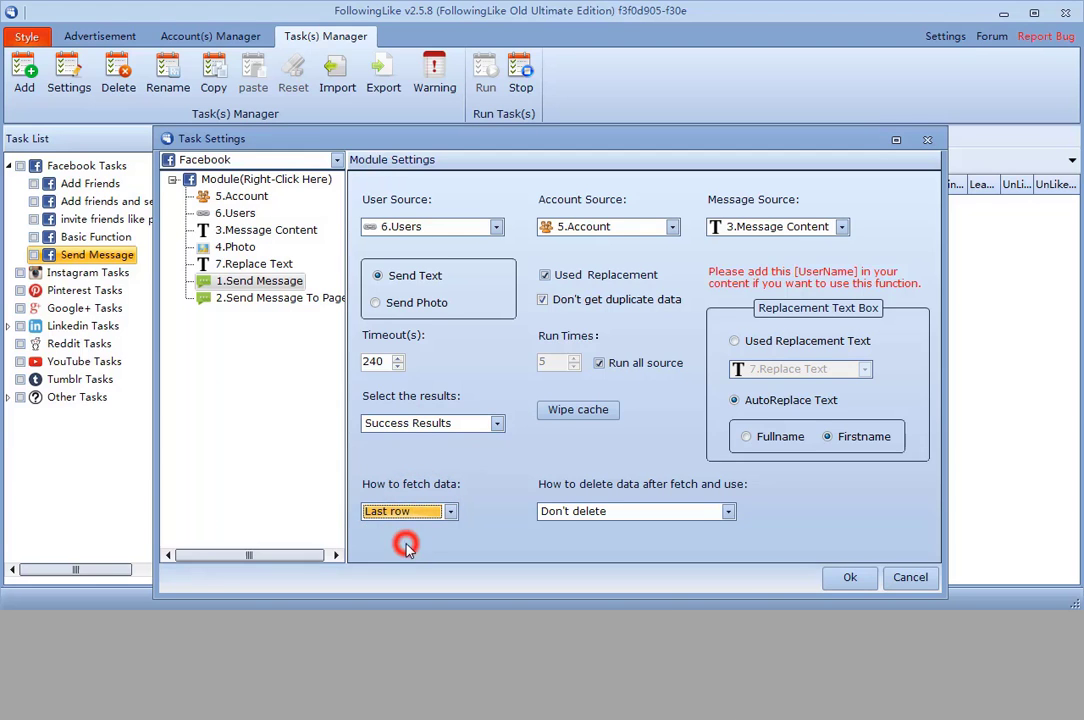
pyautogui.click(422, 511)
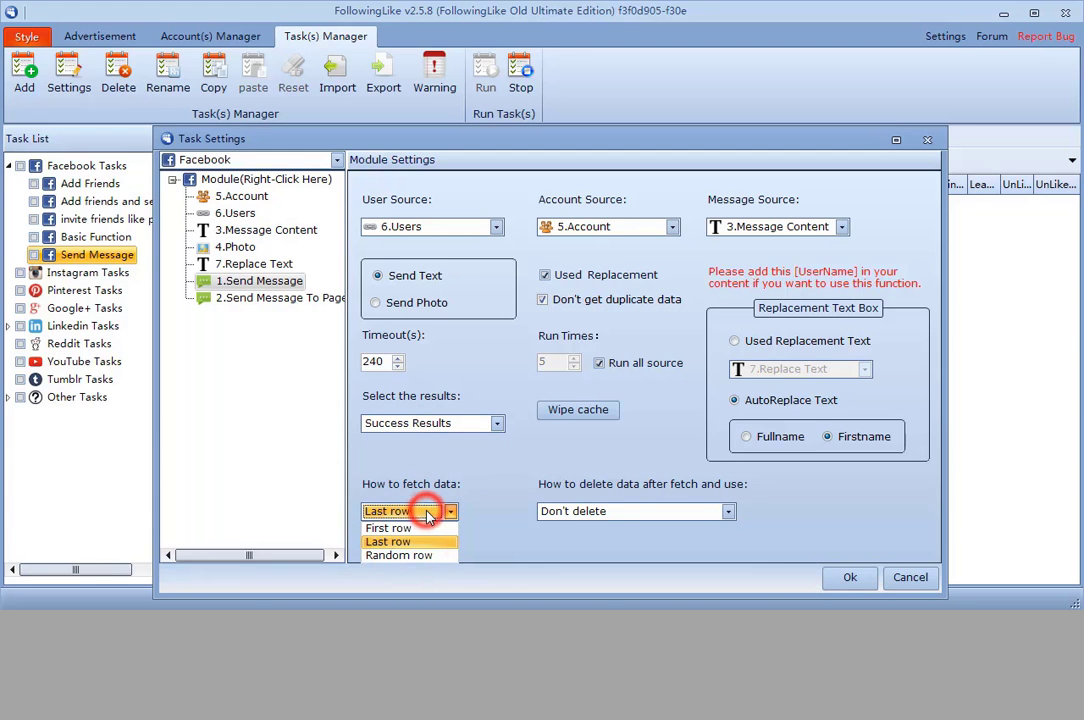
pyautogui.click(612, 513)
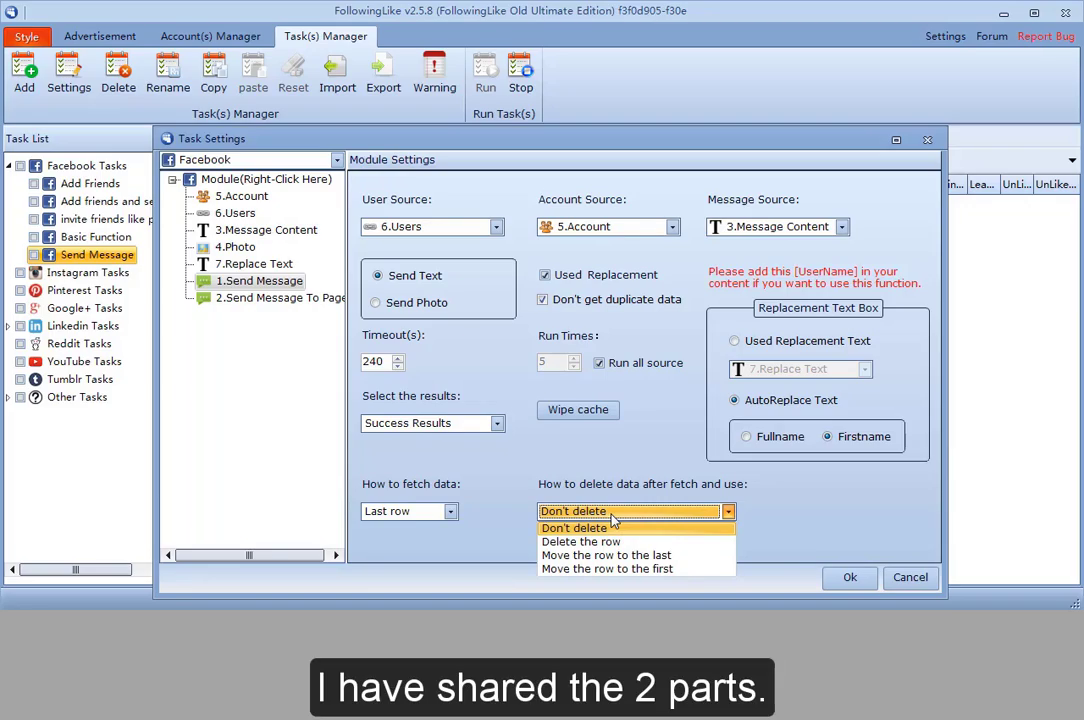
pyautogui.click(613, 521)
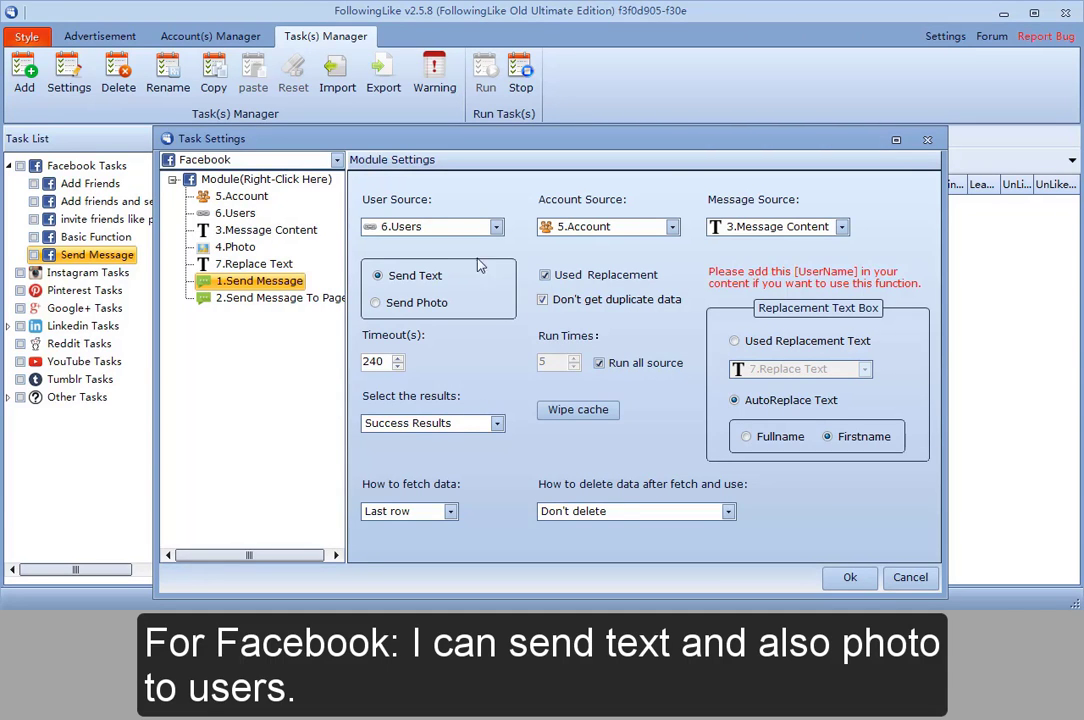
# Switch the task to Send Photo with 4.Photo as the message source.
pyautogui.click(436, 278)
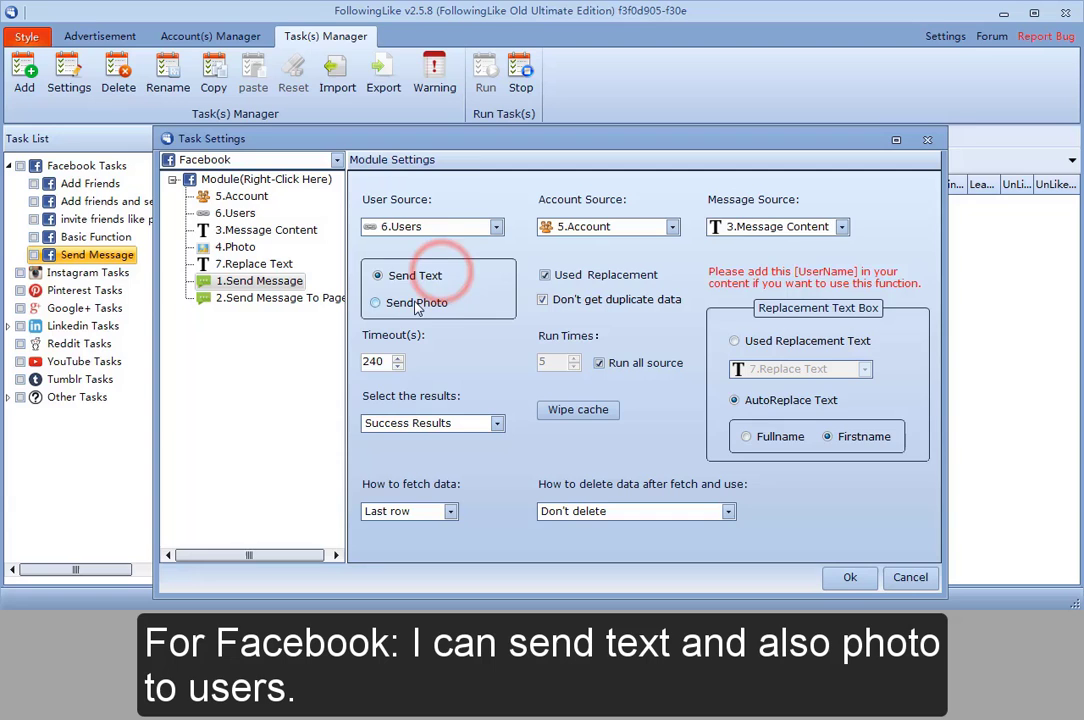
pyautogui.click(412, 302)
pyautogui.click(422, 280)
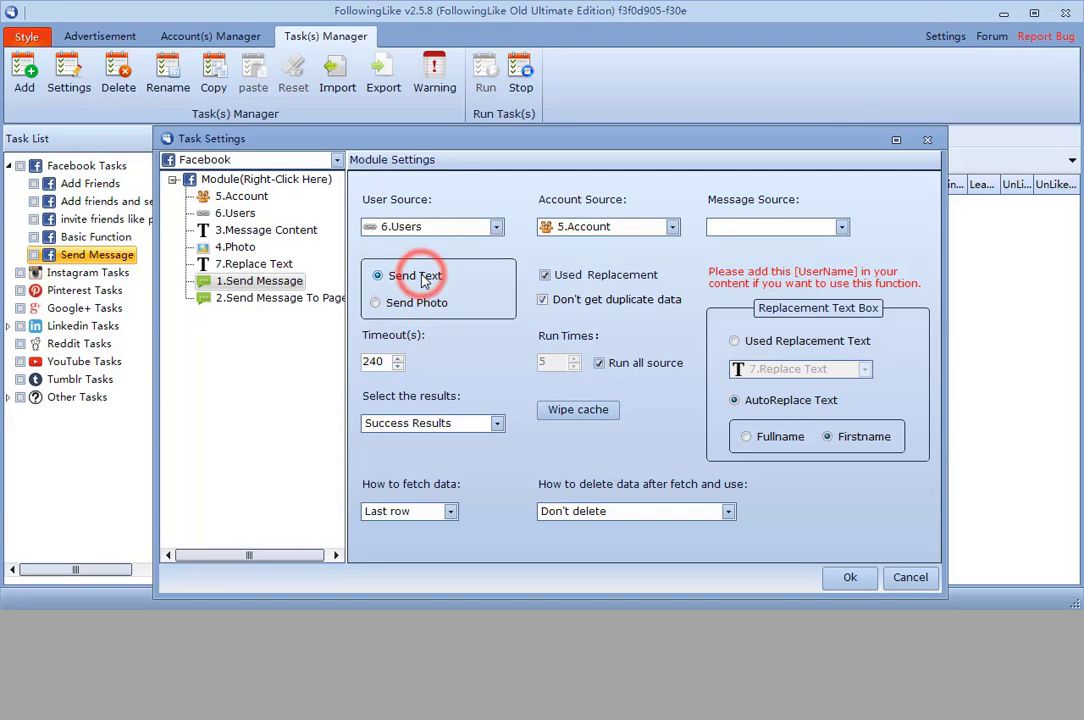
pyautogui.click(416, 302)
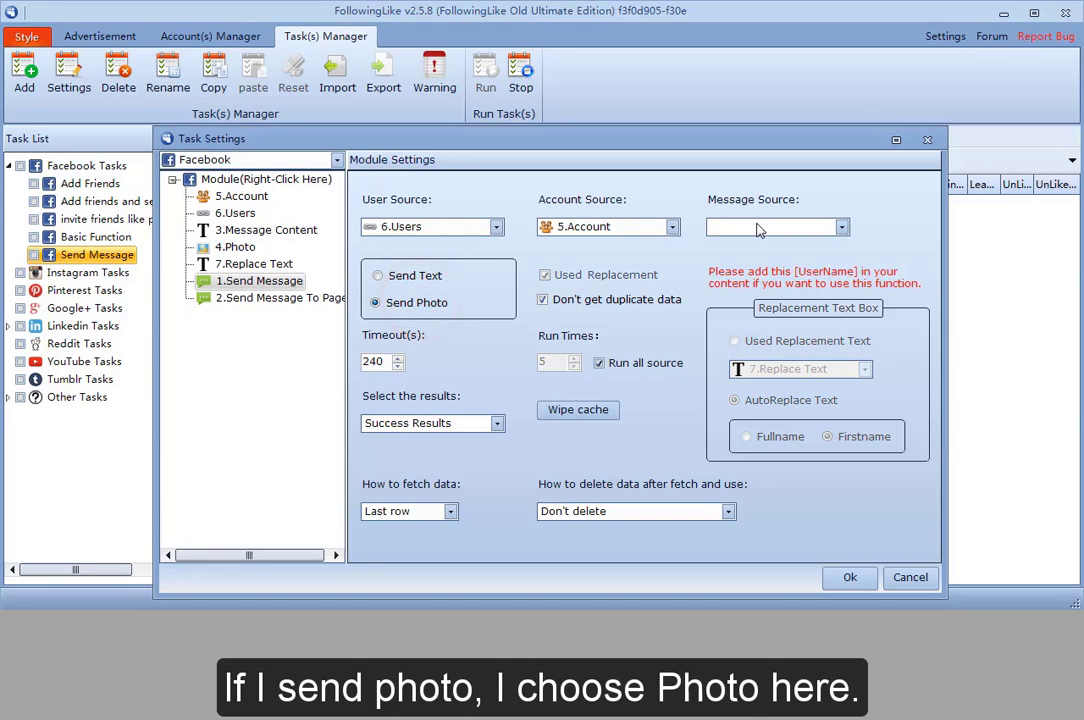
pyautogui.click(750, 227)
pyautogui.click(750, 244)
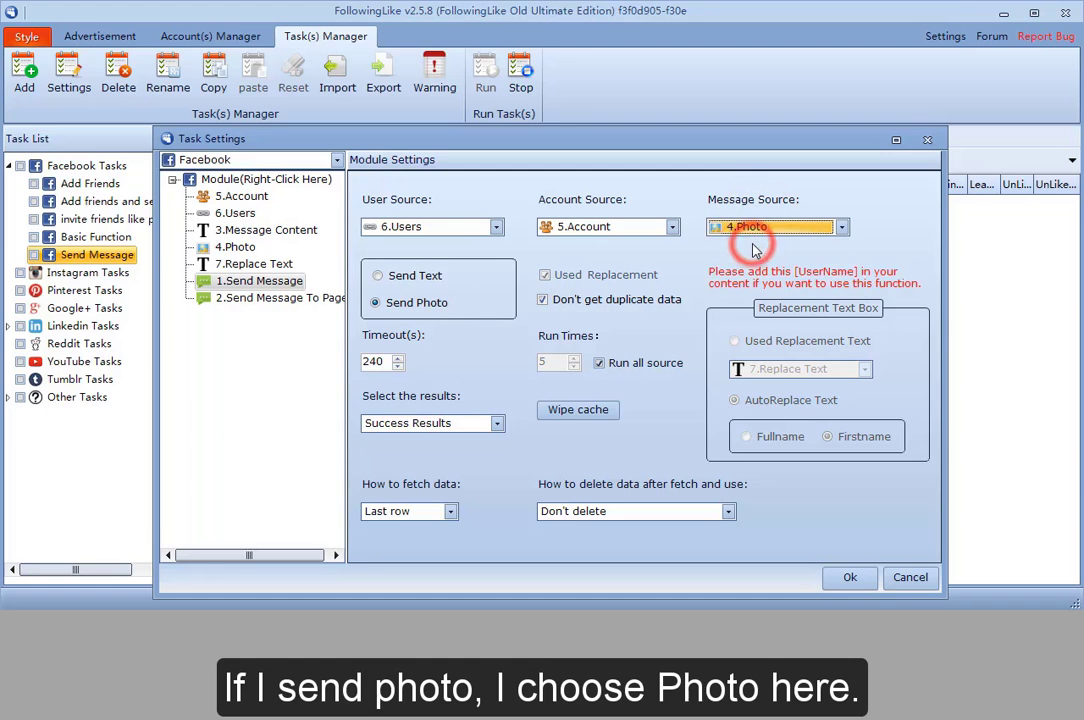
# Switch back to Send Text with 3.Message Content as the message source.
pyautogui.click(405, 278)
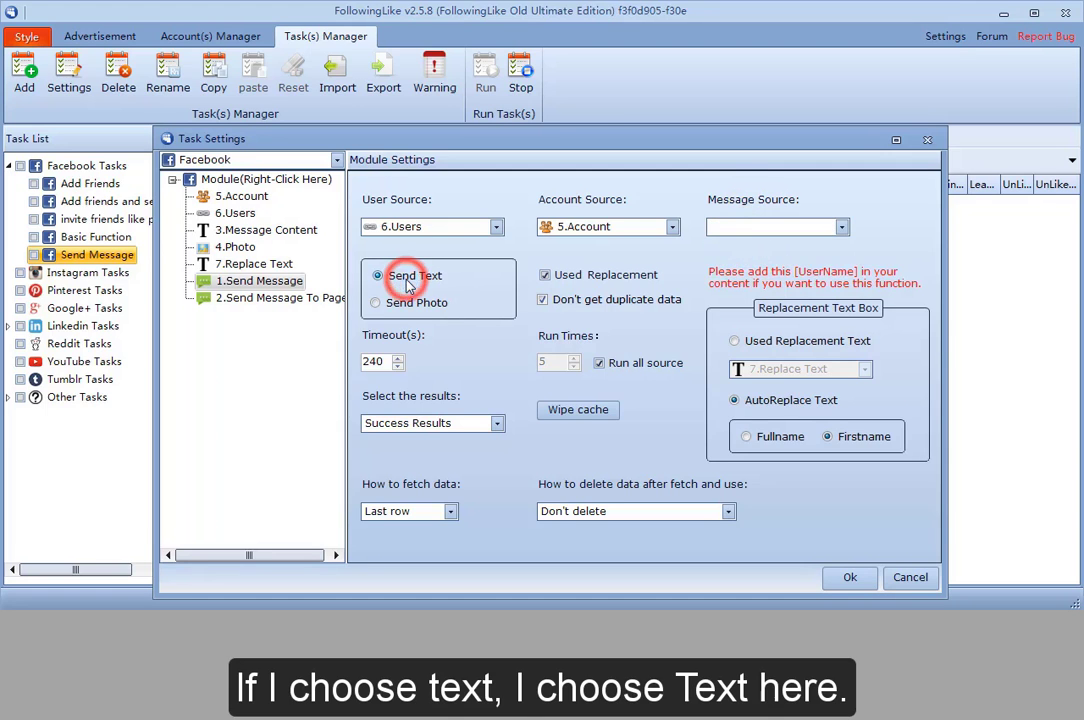
pyautogui.click(750, 227)
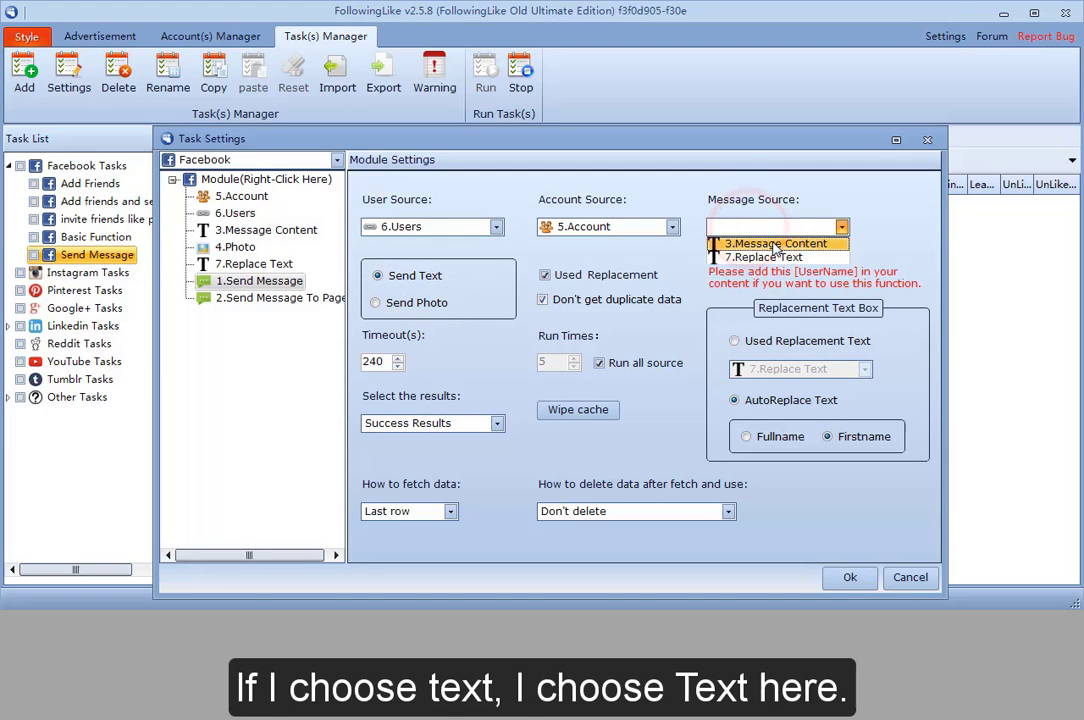
pyautogui.click(775, 243)
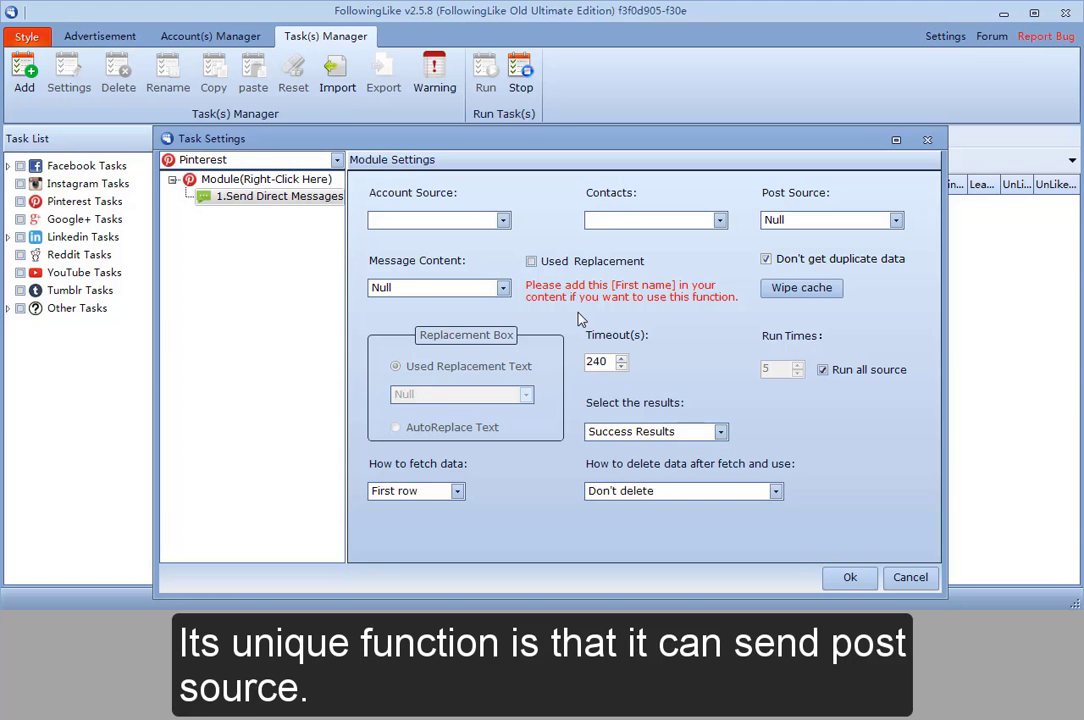
# Open the Pinterest Send Direct Messages Post Source list, where Null is the only option.
pyautogui.click(837, 229)
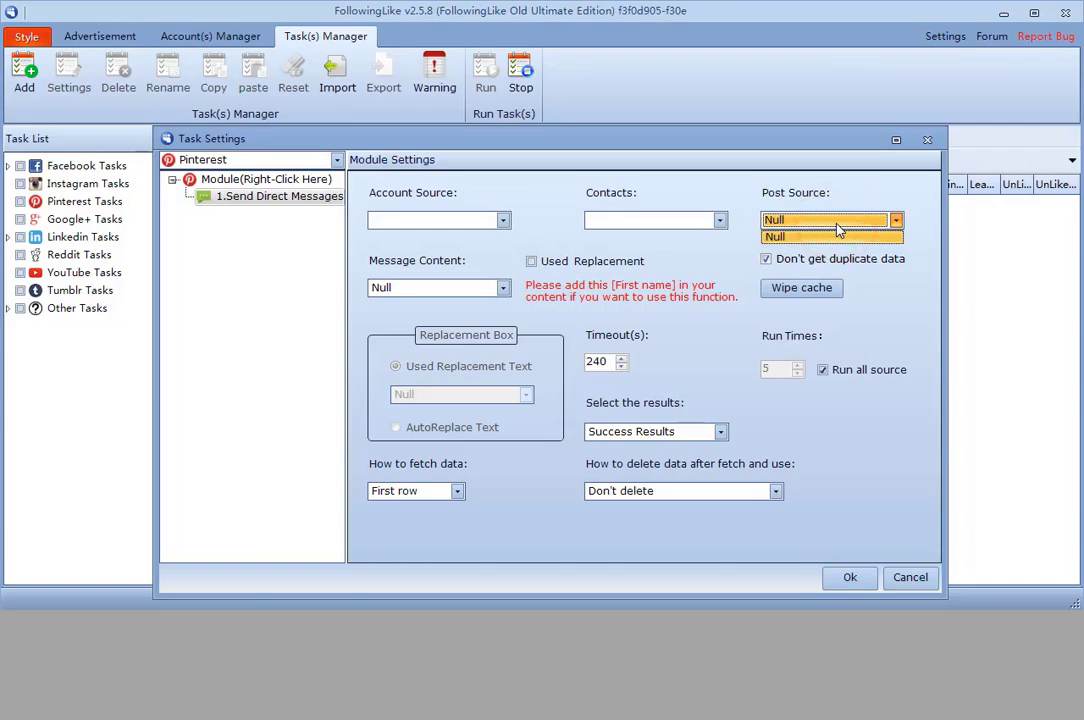